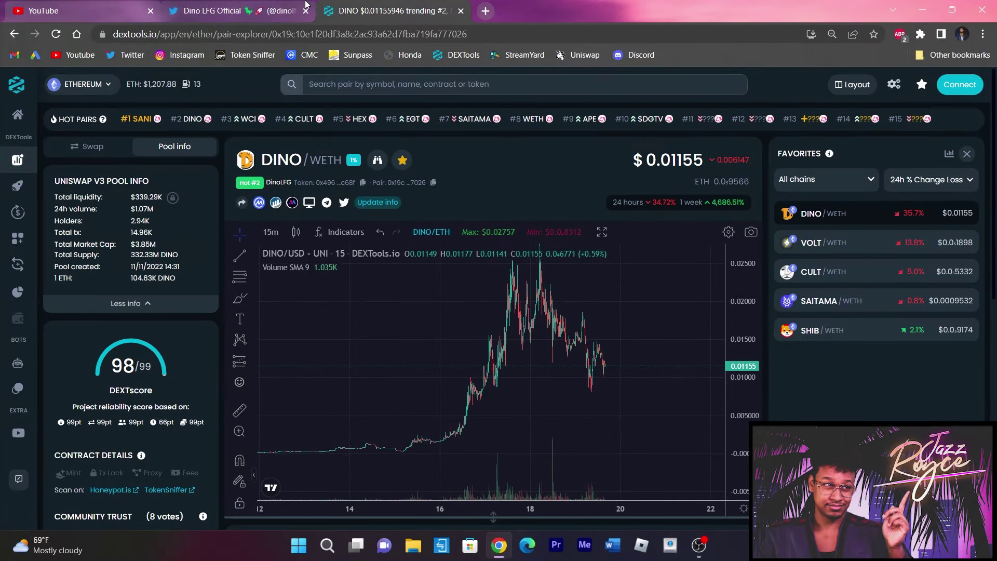
Step: Glance at the Dino LFG Official DinoBack tweets, then return to the DINO/WETH chart
{"action": "left_click", "coordinate": [272, 10]}
{"action": "scroll", "coordinate": [460, 212], "scroll_direction": "up", "scroll_amount": 1}
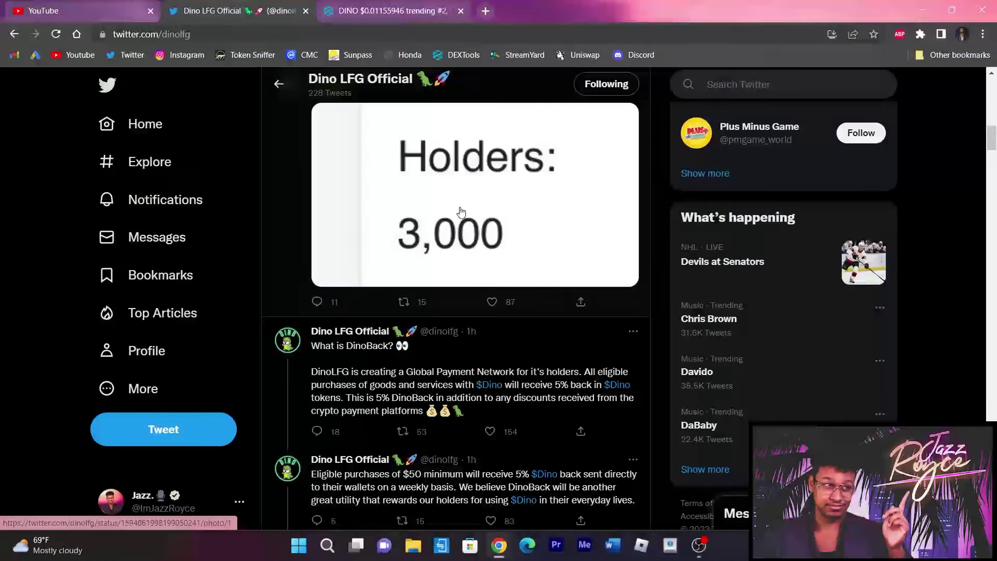
{"action": "left_click", "coordinate": [333, 8]}
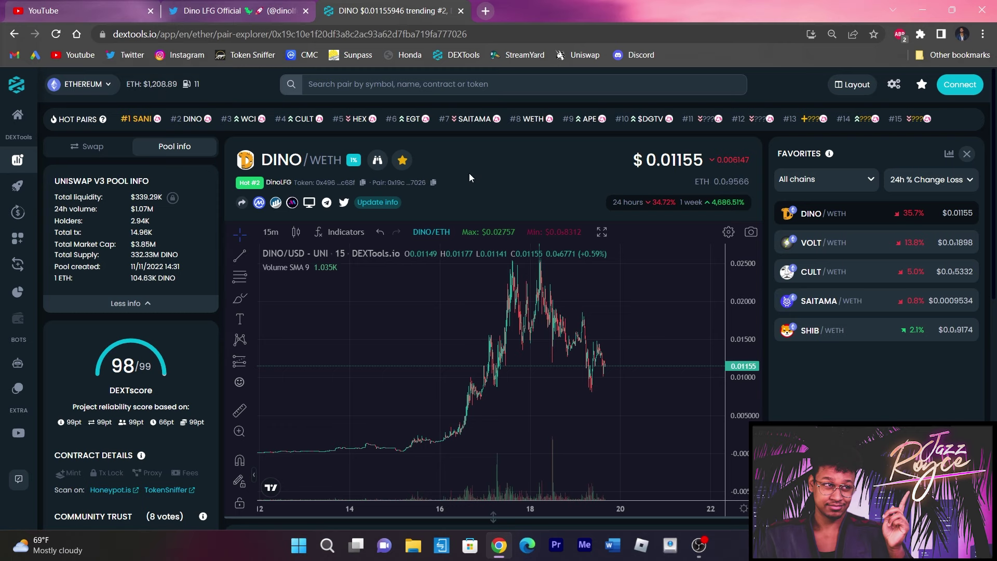
{"action": "key", "text": "ctrl+shift+Tab"}
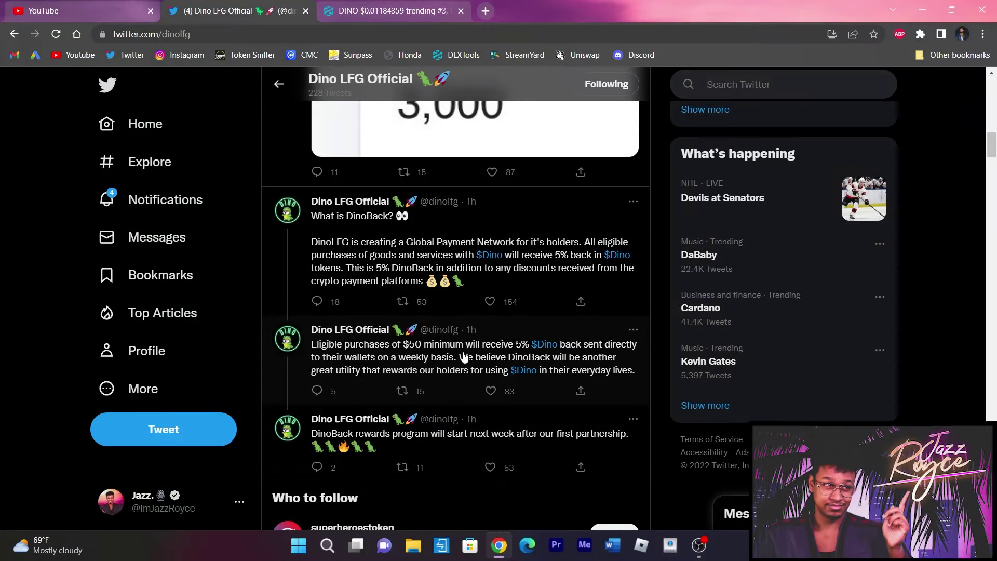
{"action": "scroll", "coordinate": [465, 356], "scroll_direction": "down", "scroll_amount": 5}
Step: Open the Horus Eye tweet's DINO/WETH chart image full-screen
{"action": "left_click", "coordinate": [493, 188]}
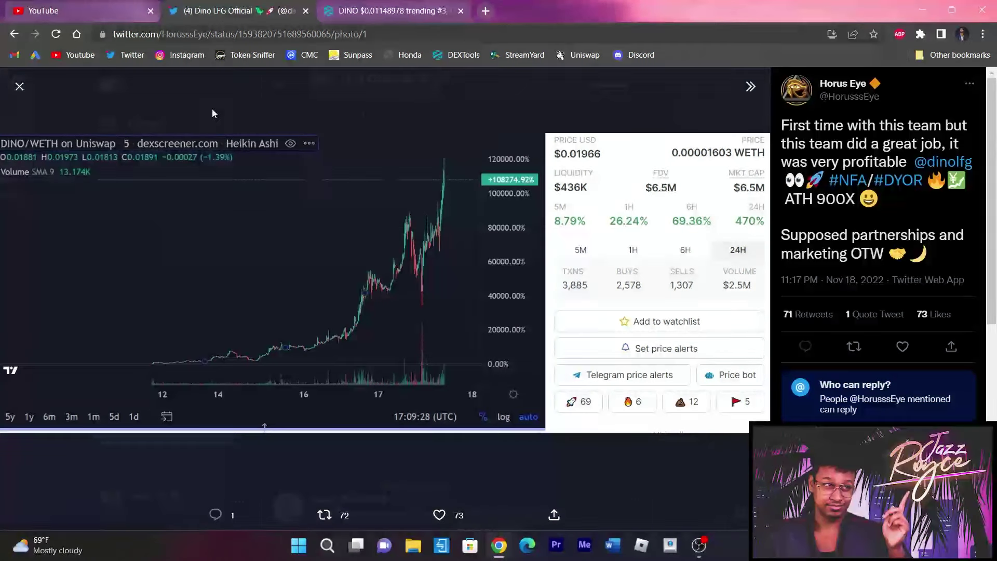
Step: Switch back to the DEXTools DINO tab to view the DINO/WETH price chart and pool info
{"action": "left_click", "coordinate": [418, 10]}
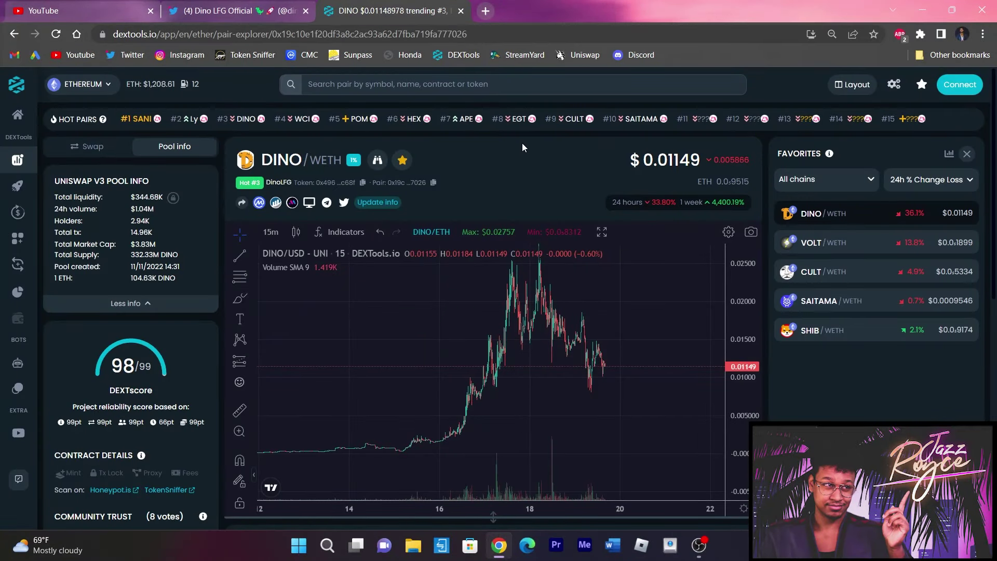